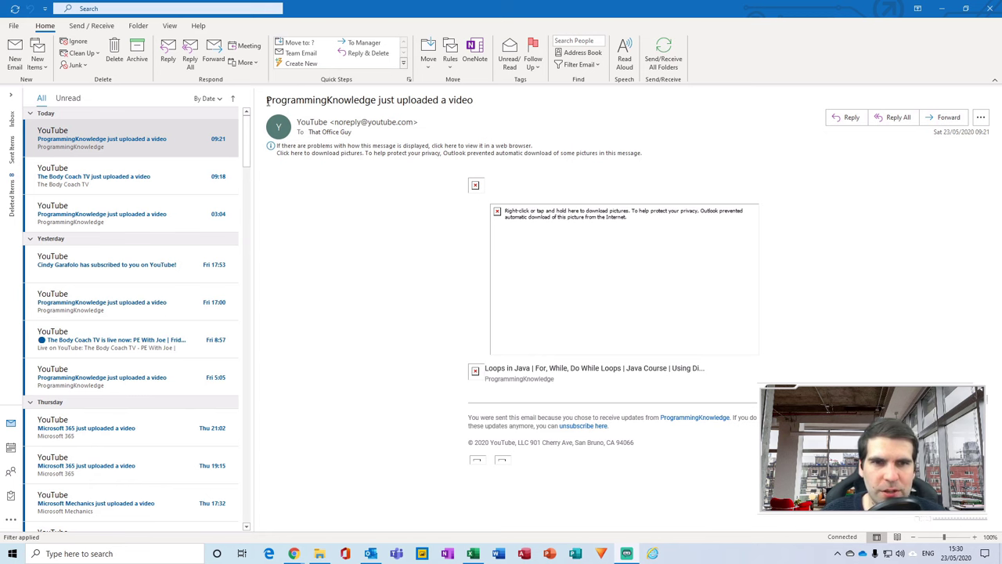
Drag the splitter right to widen the inbox message list beside the reading pane.
left_click_drag(255, 91, 407, 97)
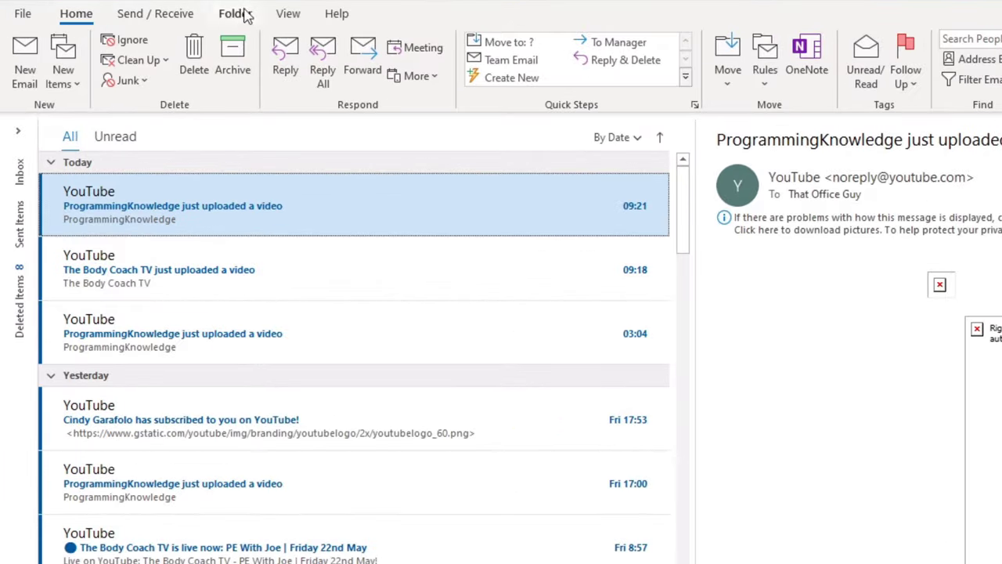
Enable Use Tighter Spacing for the message list, toggling it off and on to compare.
left_click(291, 15)
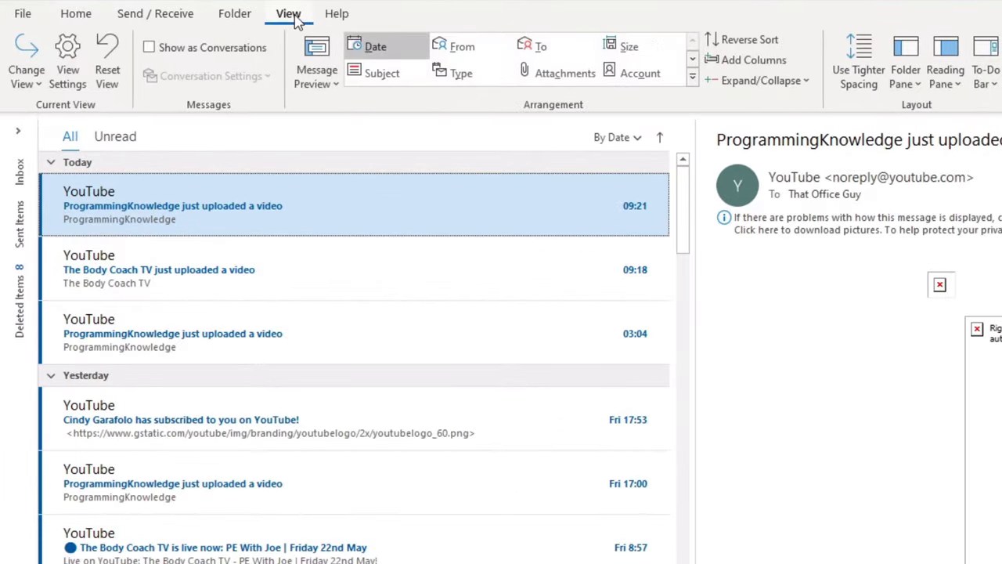
mouse_move(737, 188)
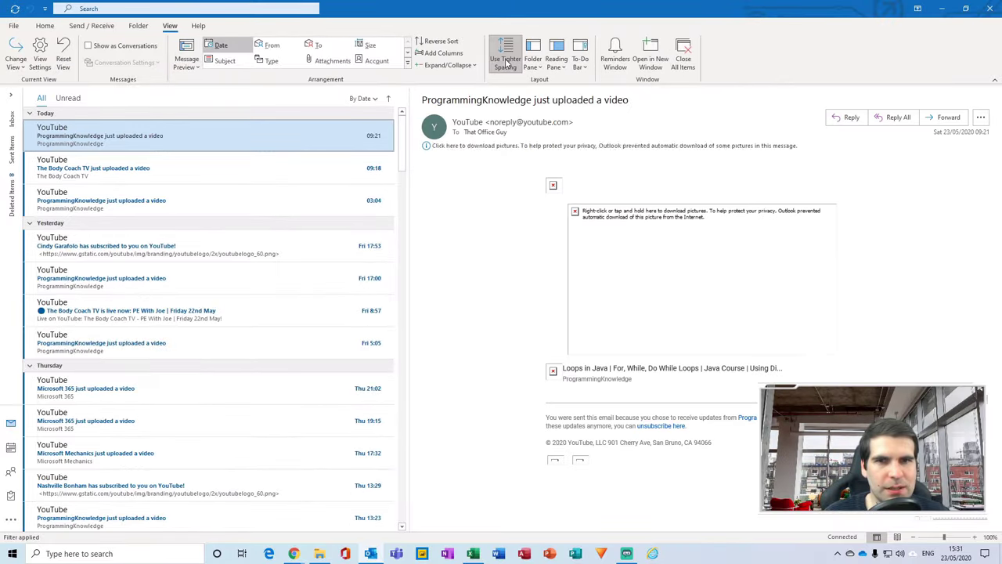
left_click(531, 68)
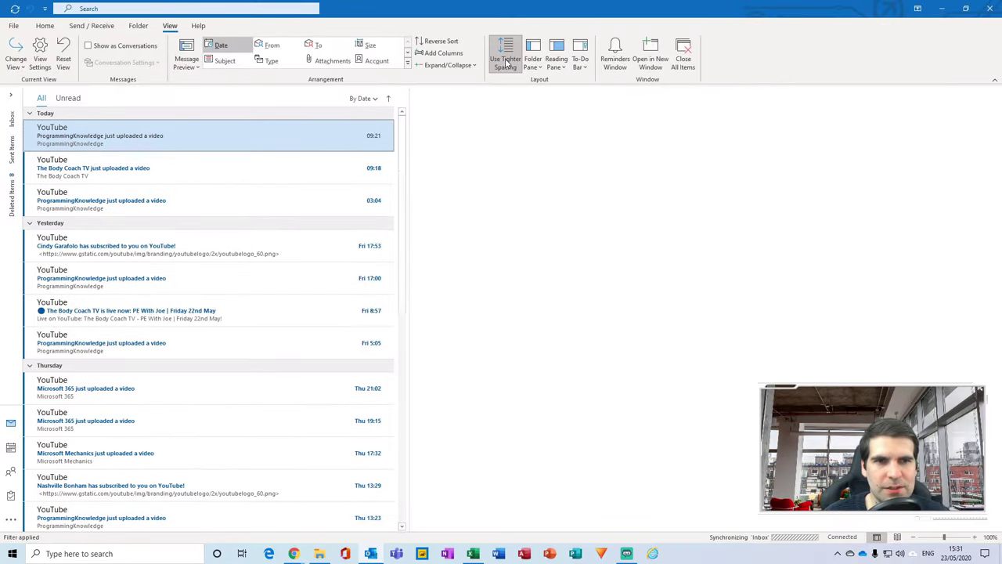
left_click(506, 63)
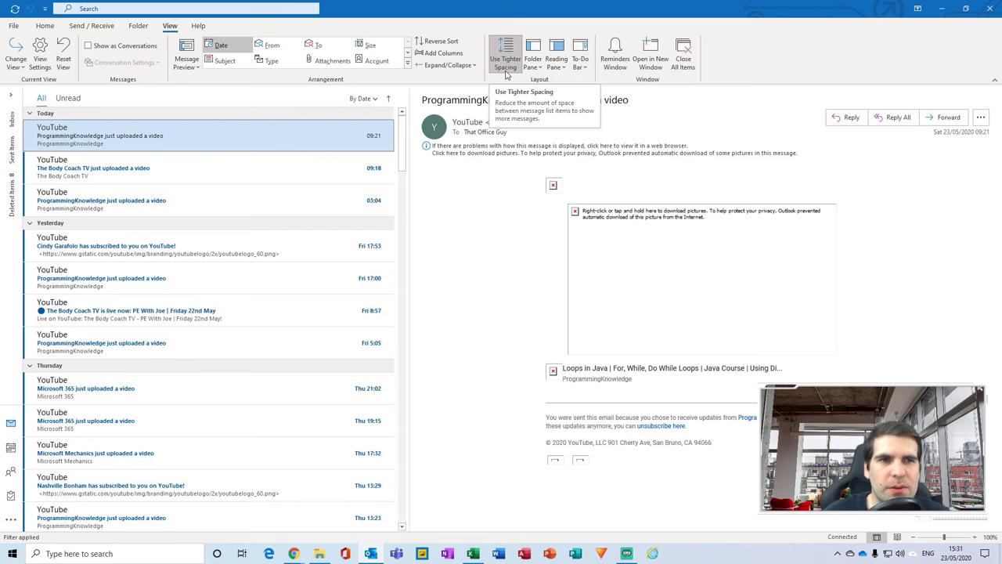
left_click(507, 69)
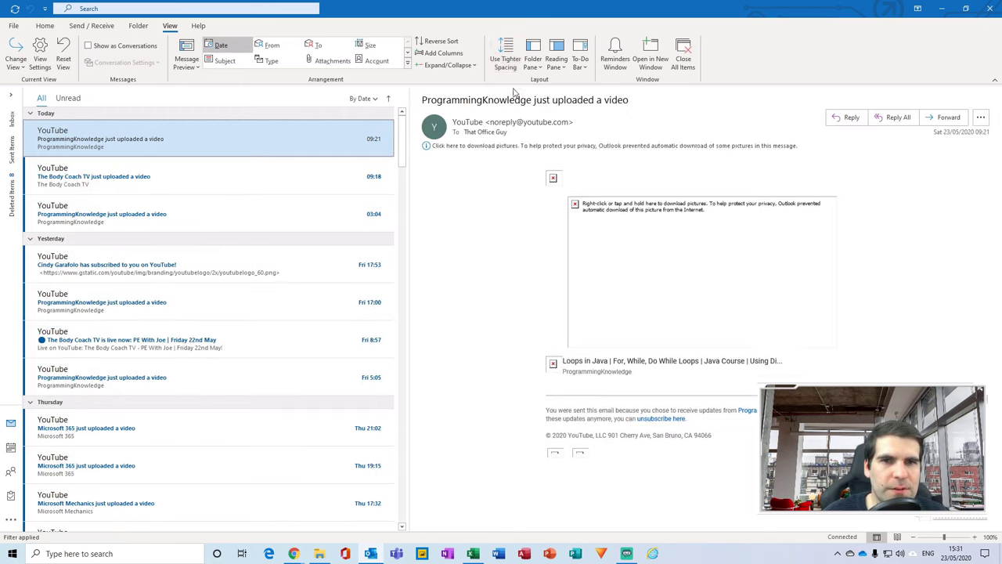
left_click(506, 58)
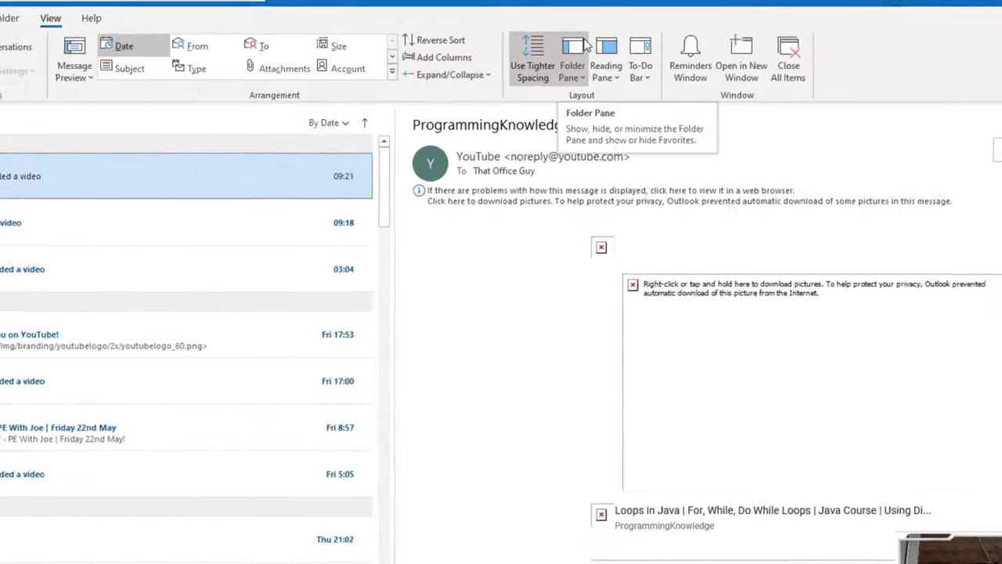
left_click(608, 91)
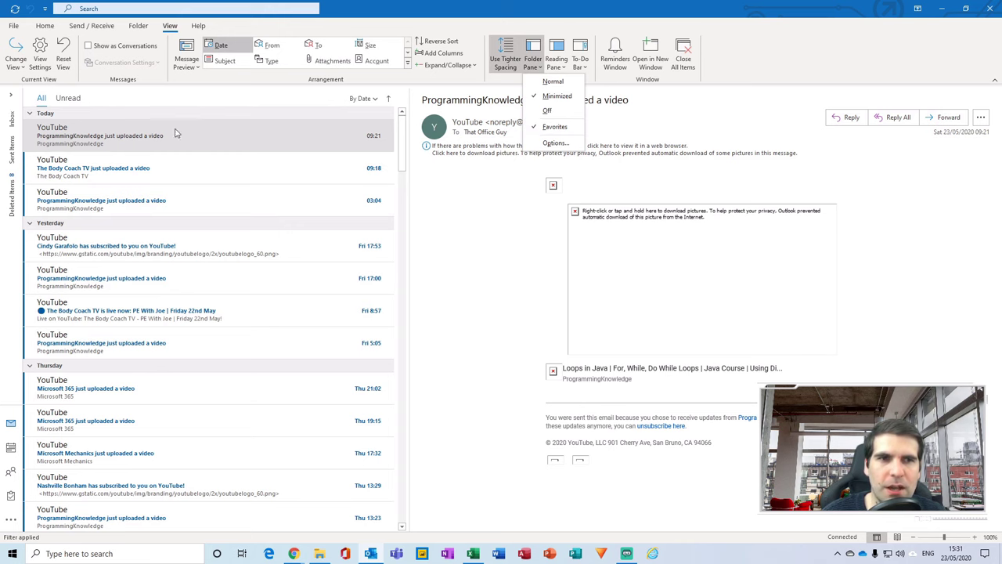
left_click(542, 83)
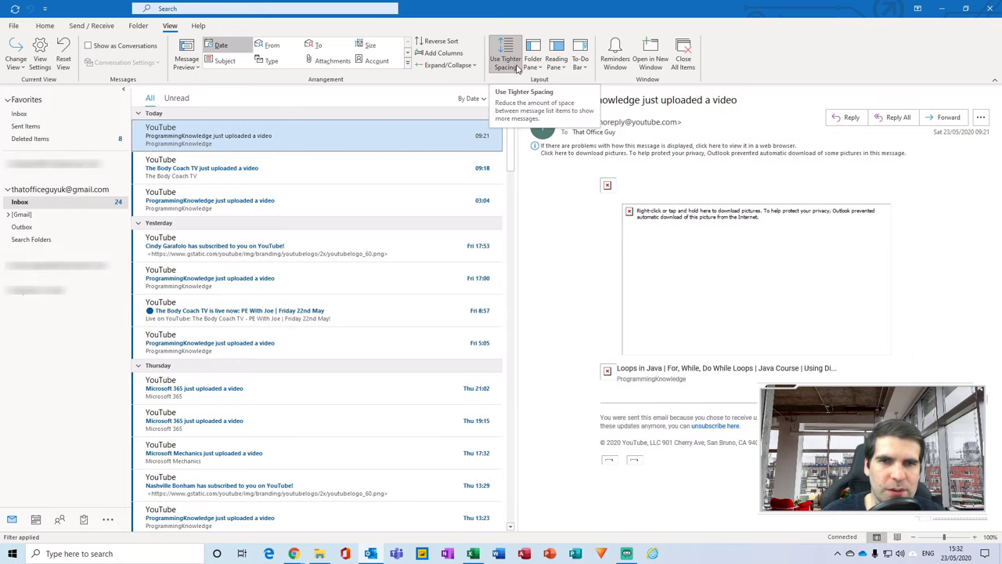
left_click(518, 70)
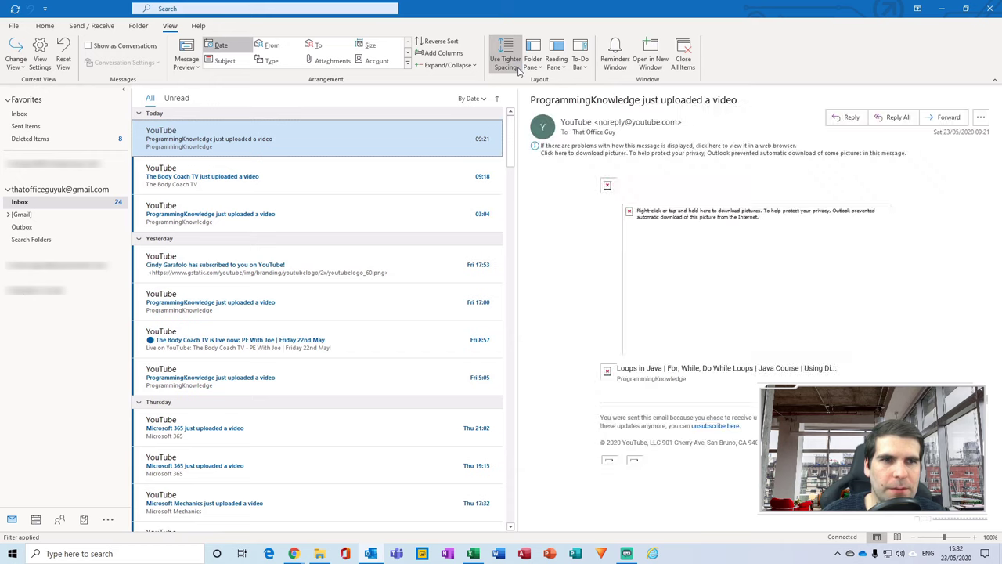
left_click(517, 70)
left_click(535, 67)
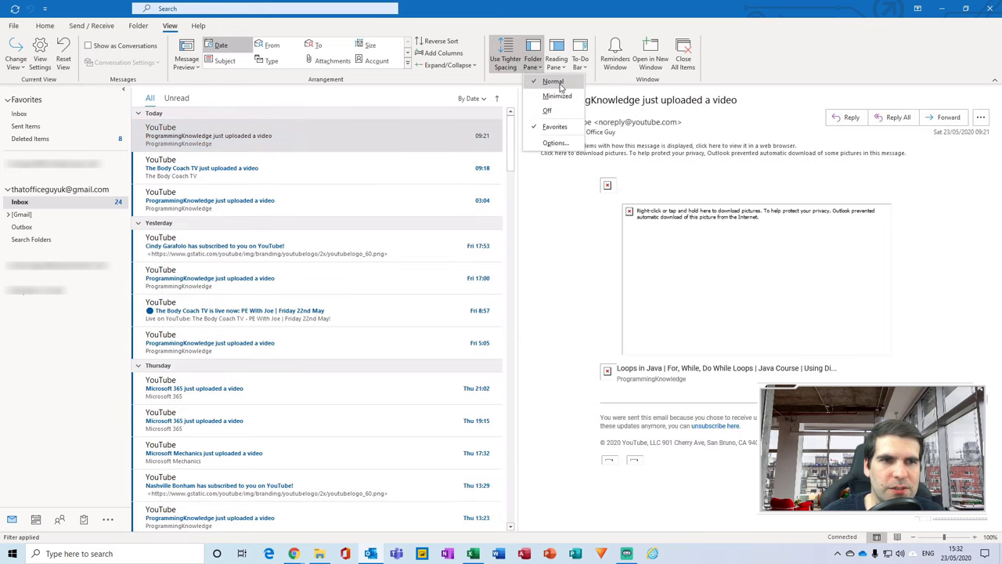
left_click(557, 97)
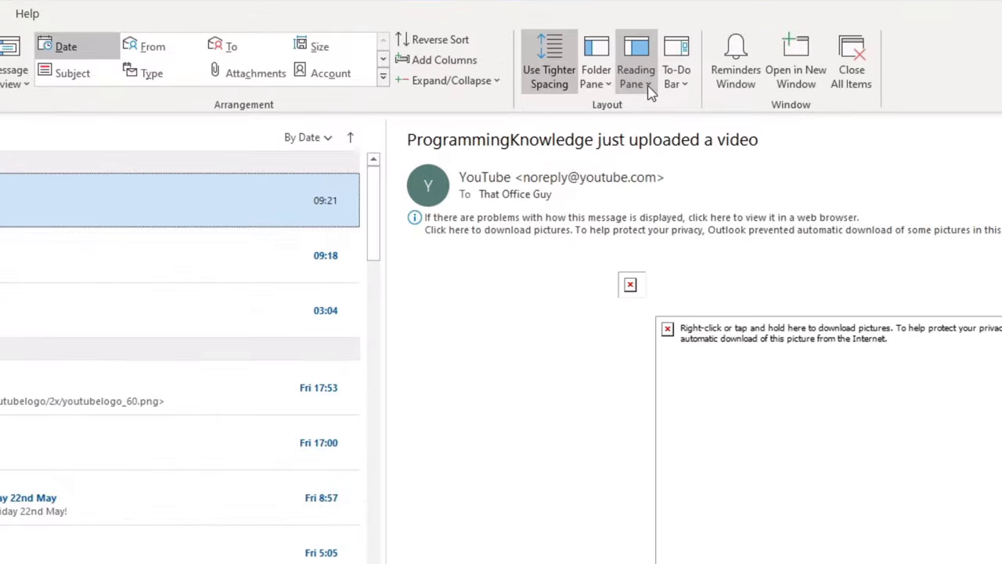
Hide the reading pane, then restore it to the Right position.
left_click(650, 91)
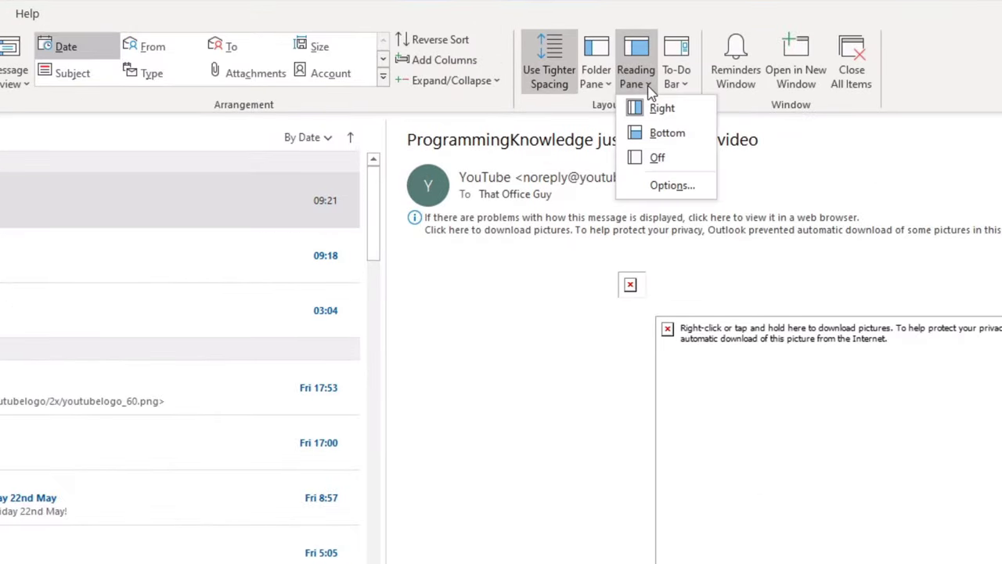
left_click(674, 161)
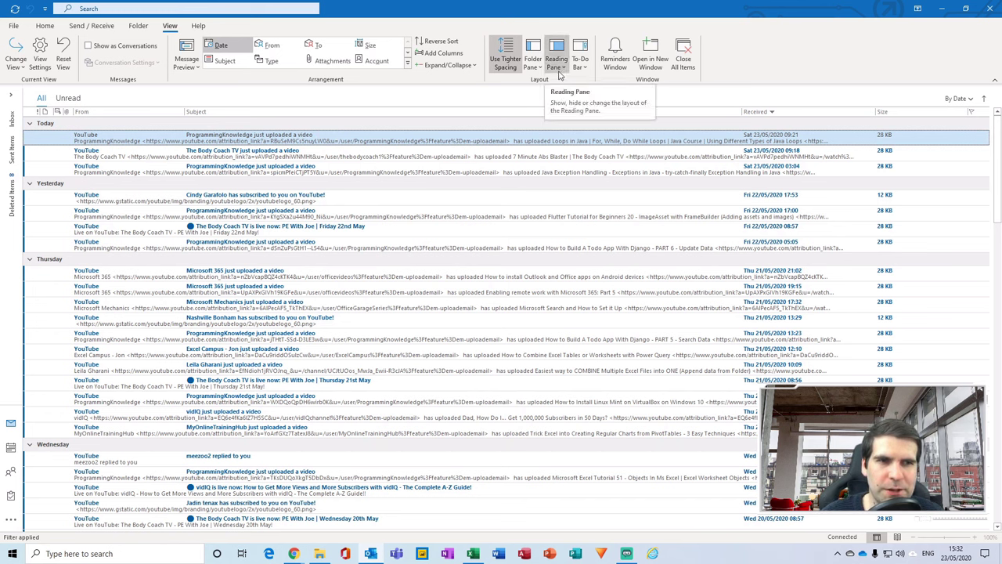
left_click(557, 69)
left_click(572, 81)
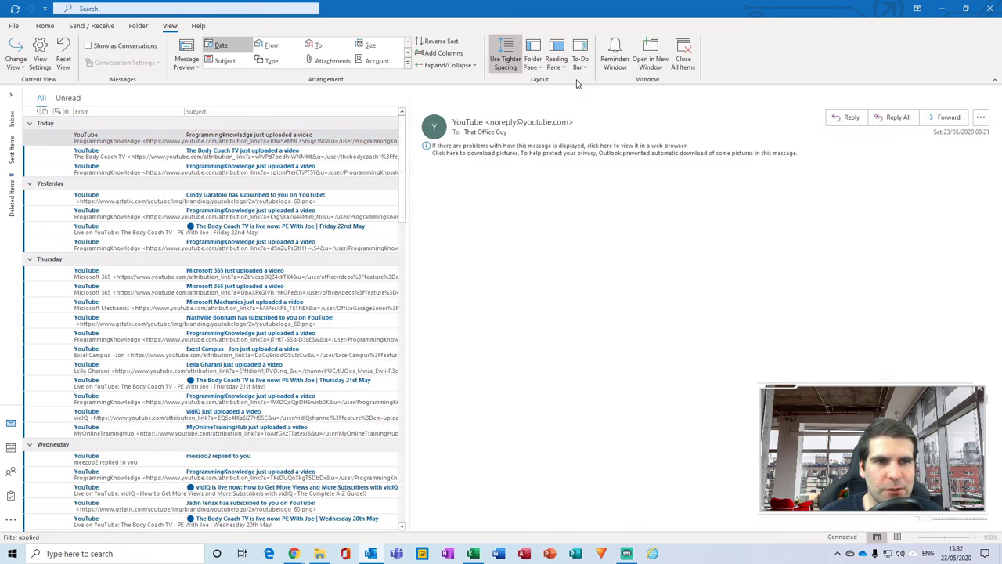
Move the reading pane to Bottom, then set the reading pane to Off.
left_click(557, 63)
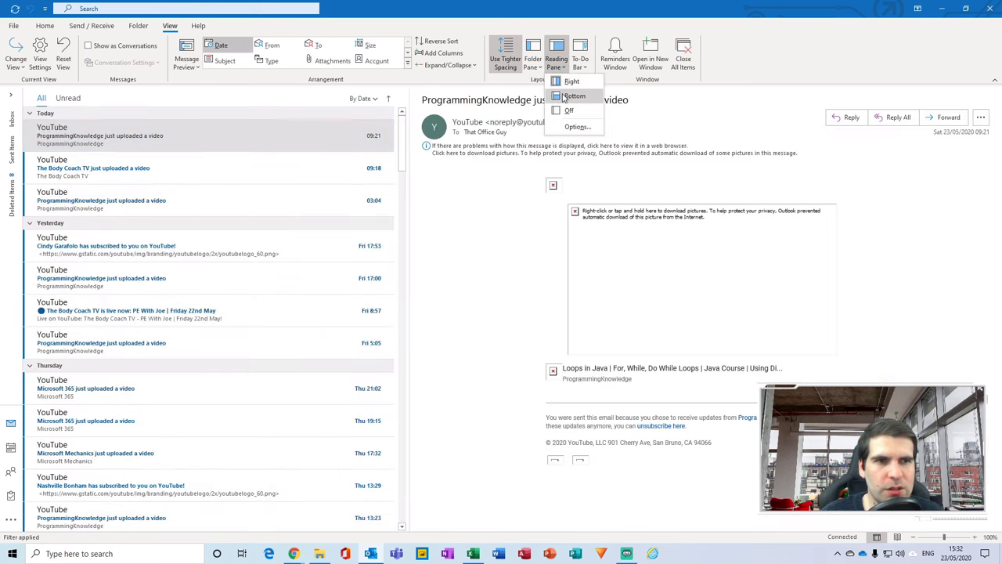
left_click(573, 97)
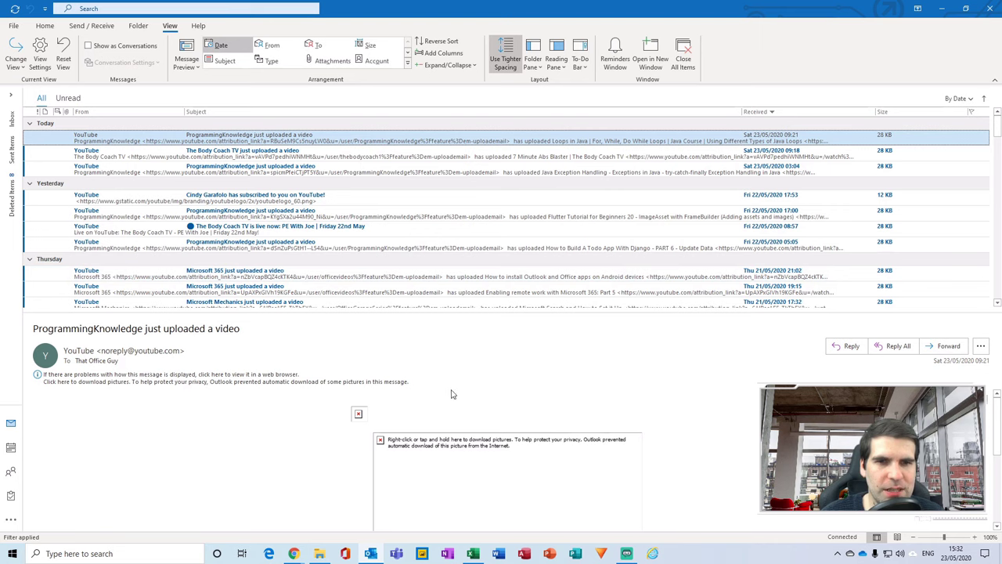
left_click(556, 63)
left_click(597, 125)
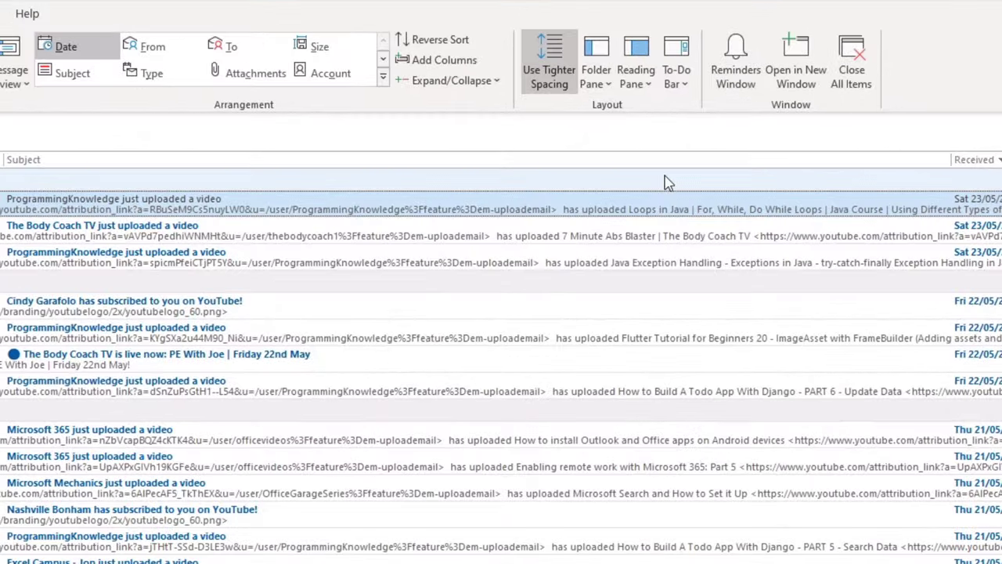
left_click(684, 84)
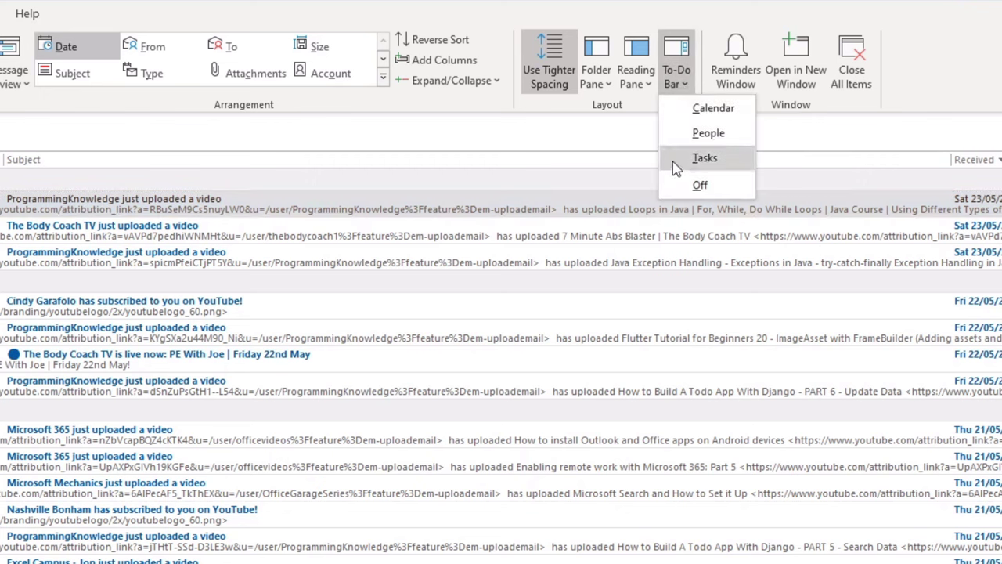
Show the calendar in the To-Do Bar, then set the To-Do Bar to Off.
left_click(686, 114)
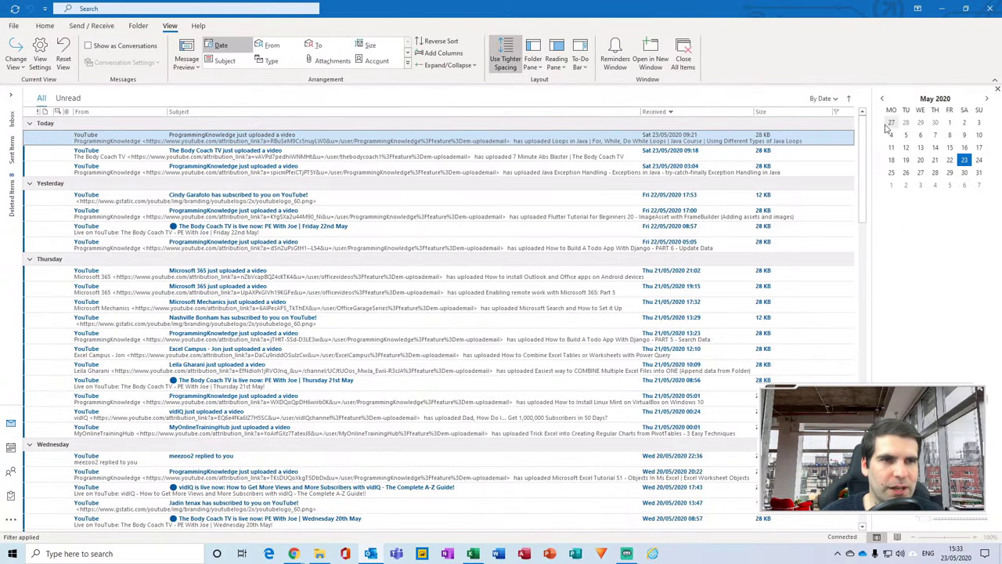
left_click(580, 69)
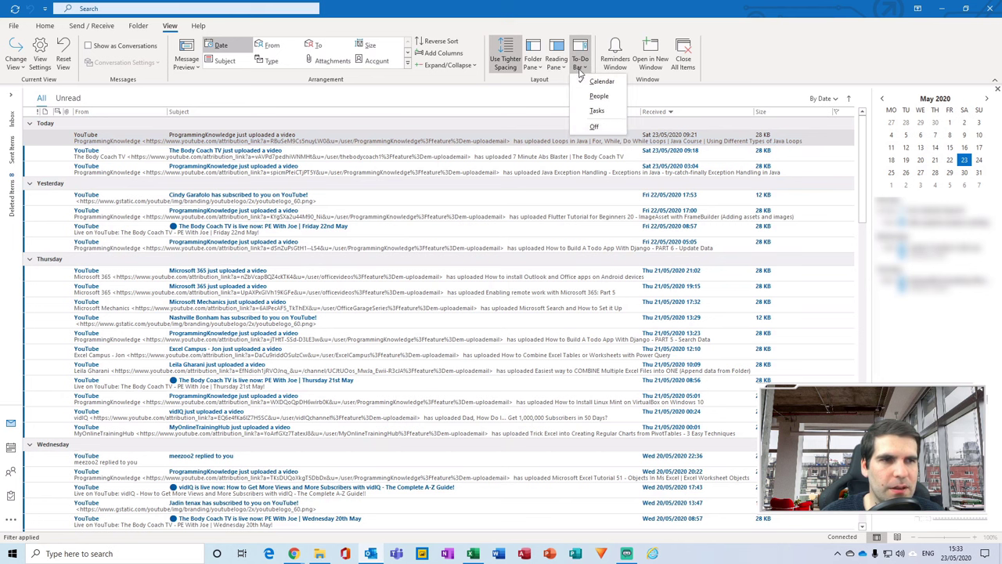
left_click(588, 127)
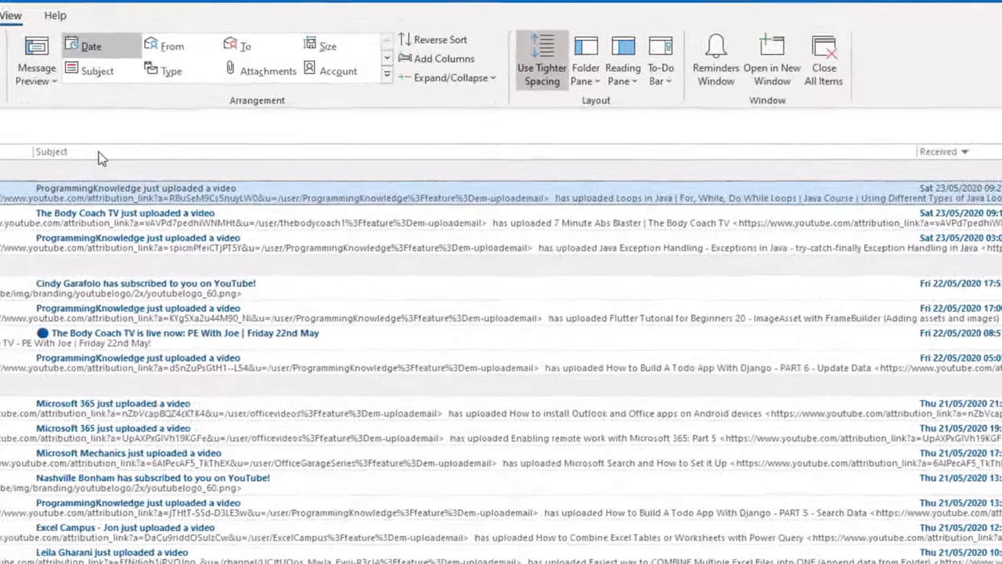
Open the message list's Advanced View Settings and its Columns dialog.
right_click(225, 112)
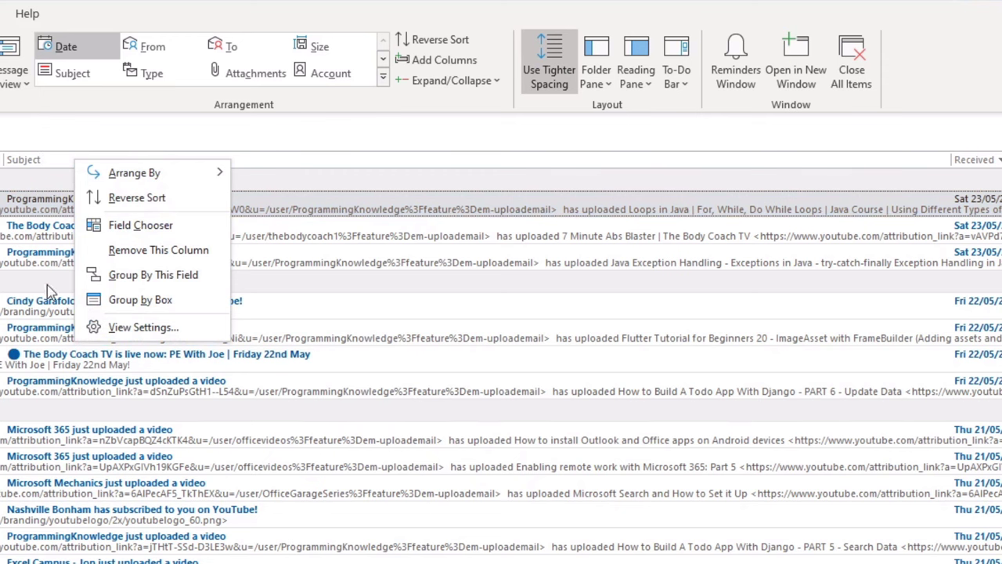
left_click(144, 328)
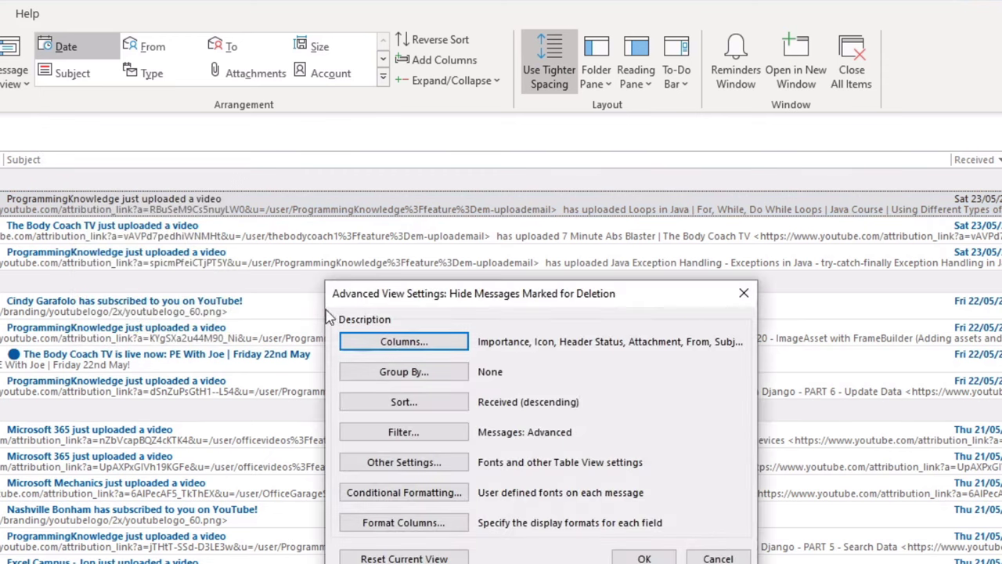
left_click_drag(523, 291, 509, 191)
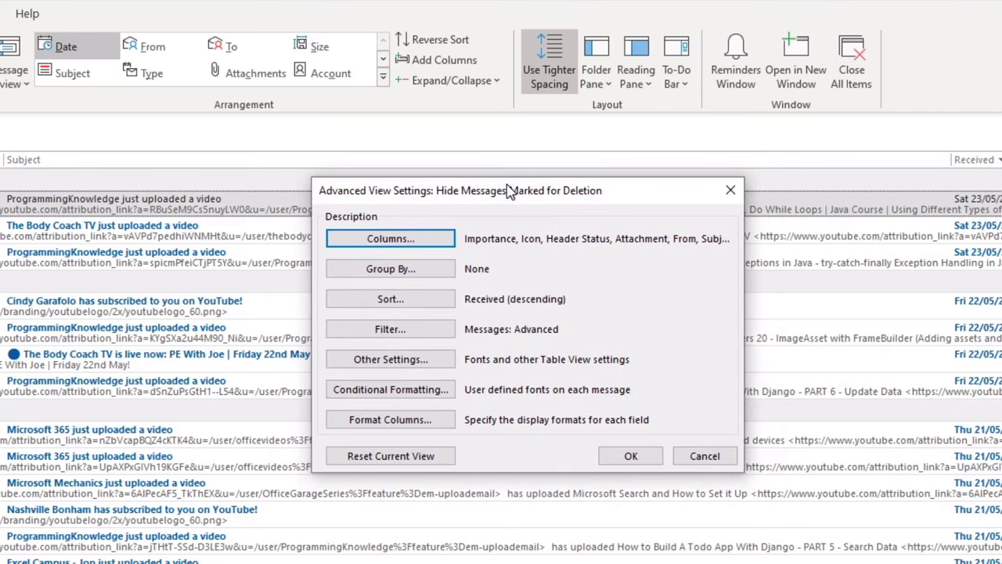
left_click(413, 244)
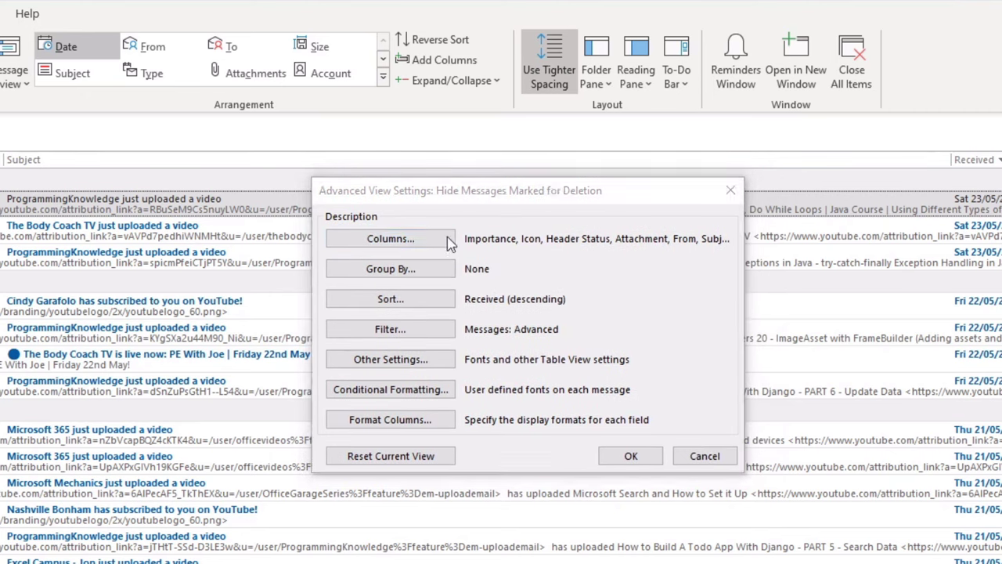
left_click(360, 345)
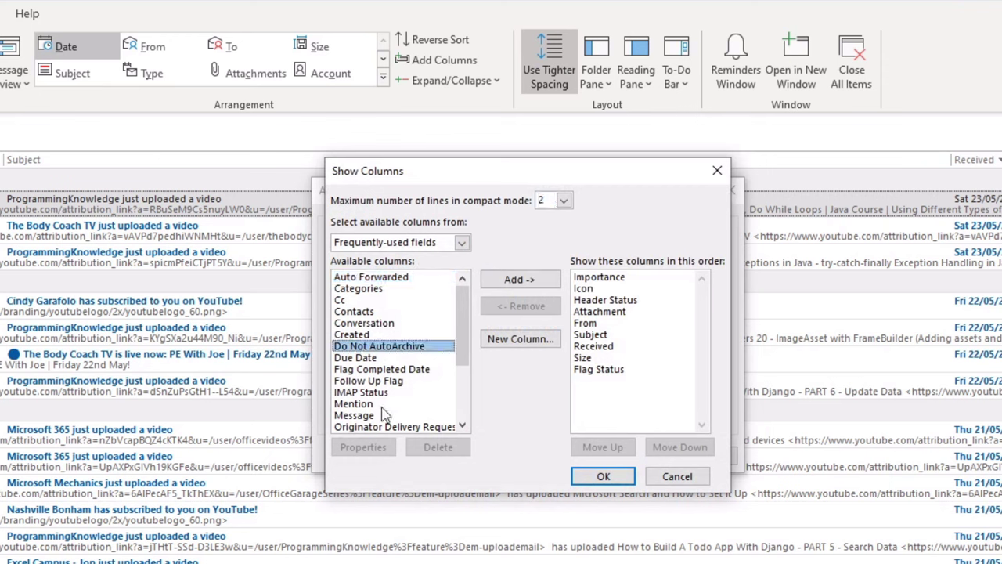
left_click(384, 415)
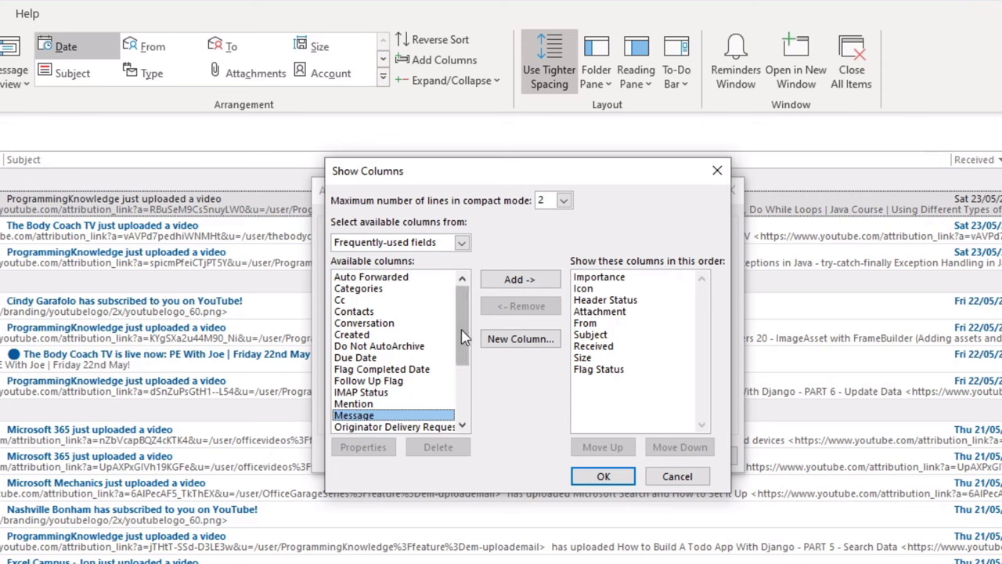
Find the Cc field and add it to the shown columns.
left_click_drag(462, 336, 459, 397)
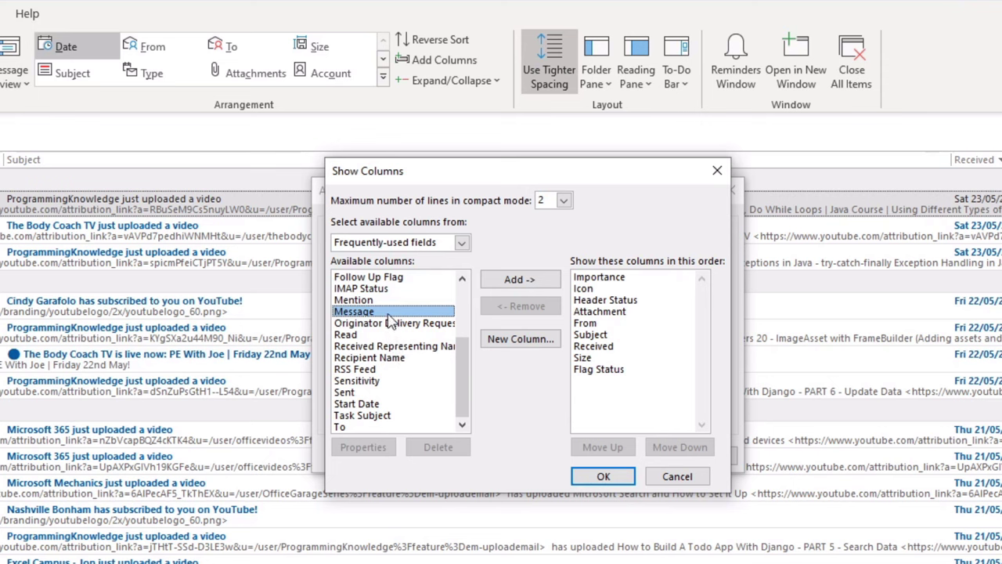
scroll(390, 317, "up", 1)
scroll(391, 343, "up", 1)
scroll(391, 345, "up", 1)
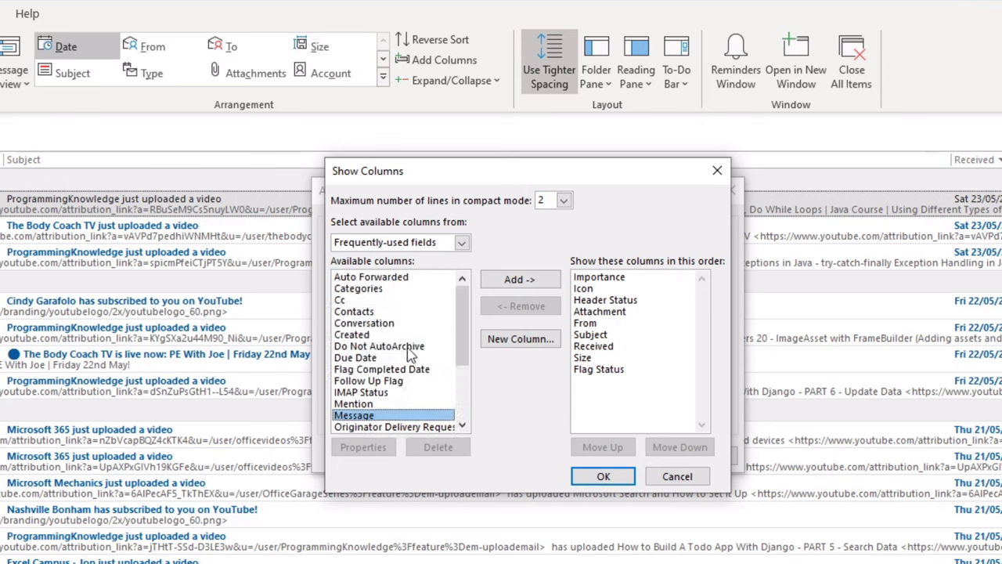
left_click(365, 302)
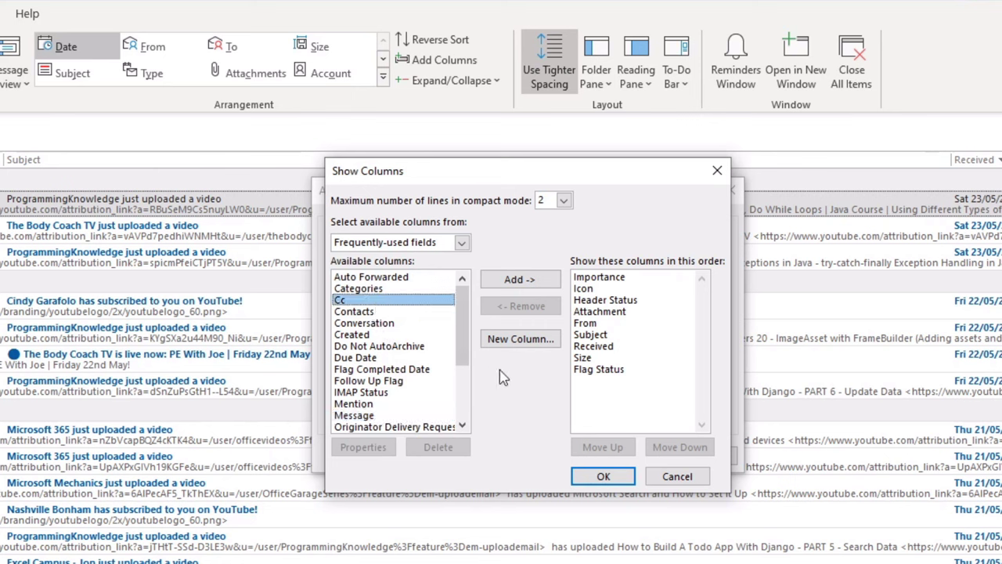
left_click(538, 287)
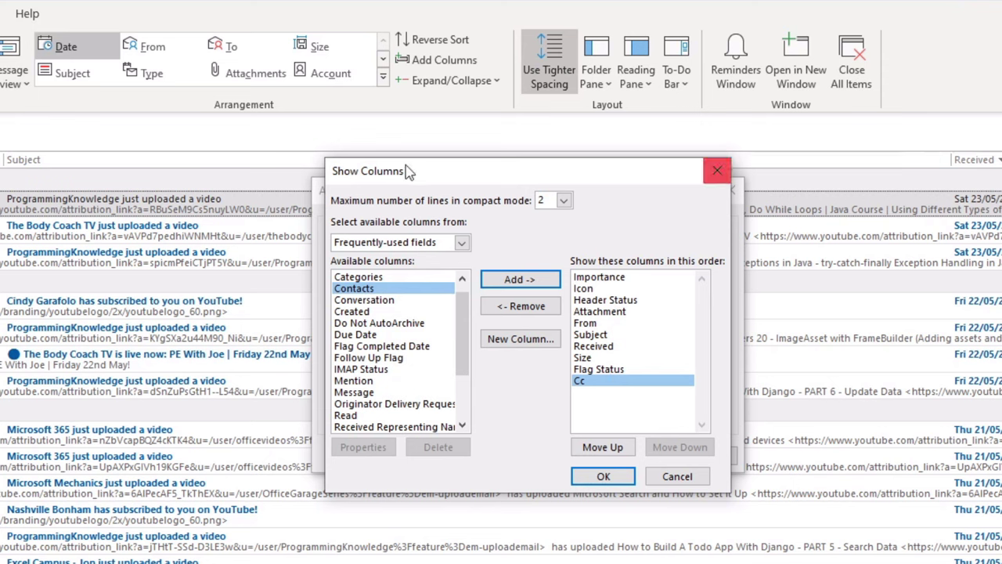
Move Cc up to sit directly after From and apply with OK twice.
left_click(616, 453)
left_click(616, 454)
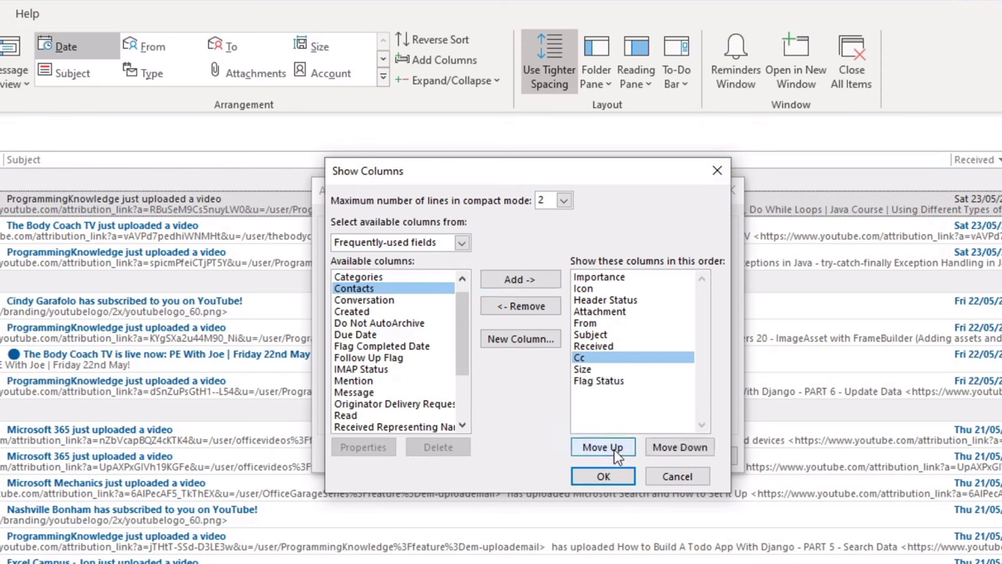
left_click(616, 452)
left_click(616, 453)
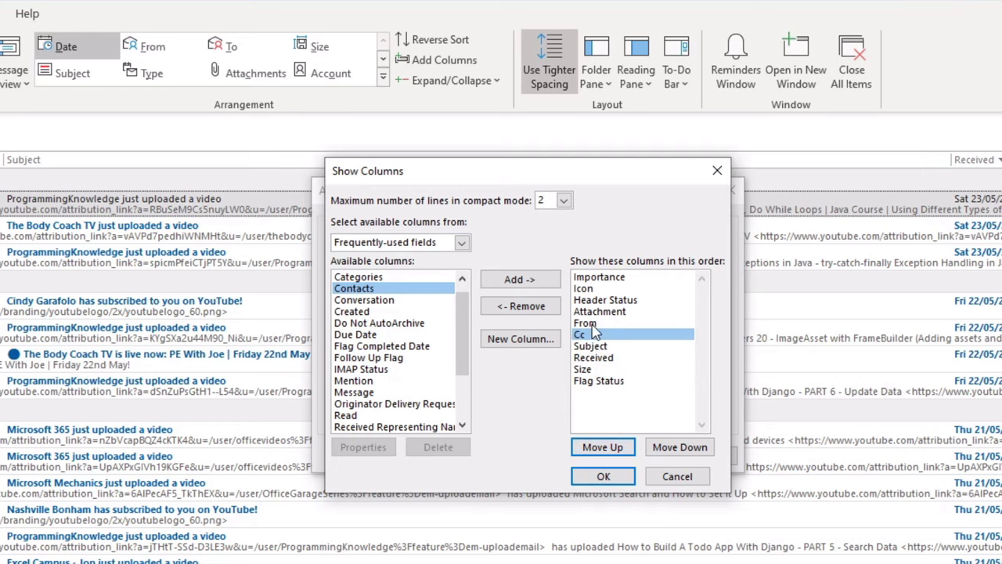
left_click(608, 477)
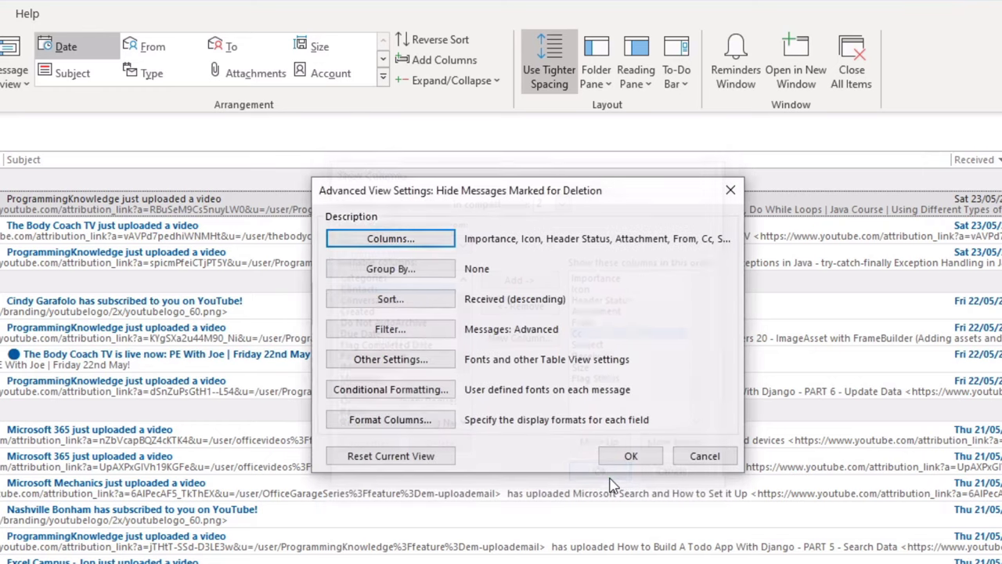
left_click(629, 457)
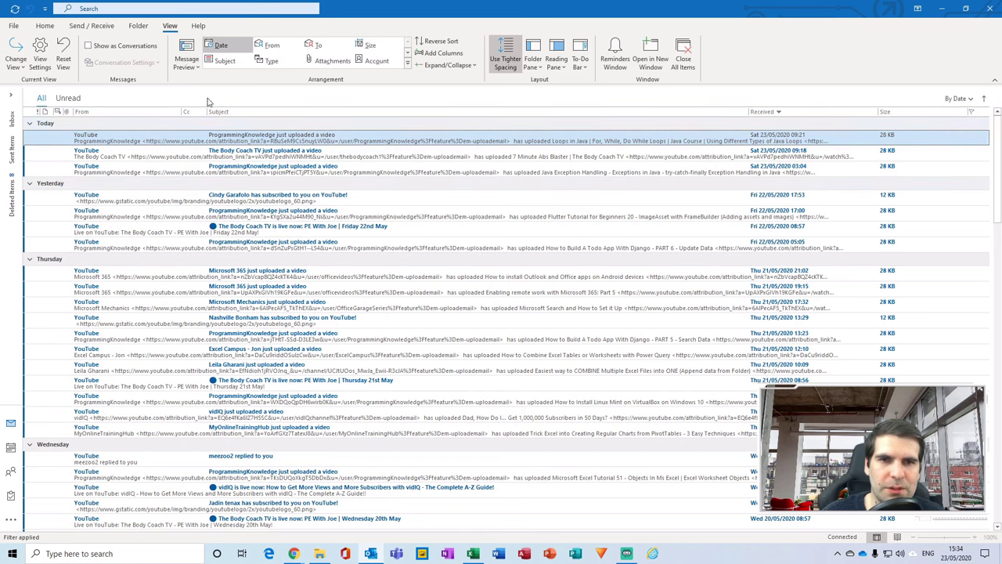
right_click(269, 114)
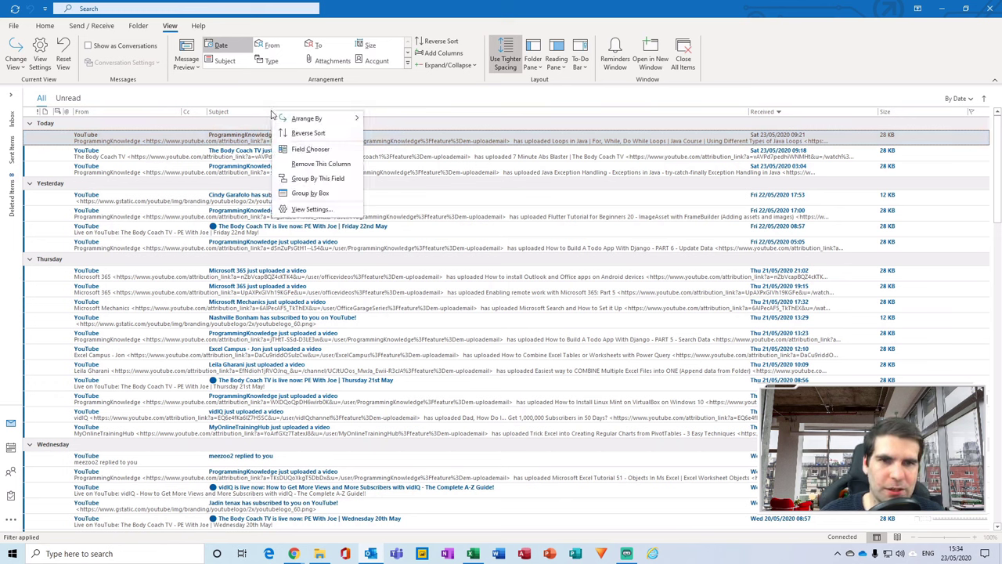
left_click(310, 209)
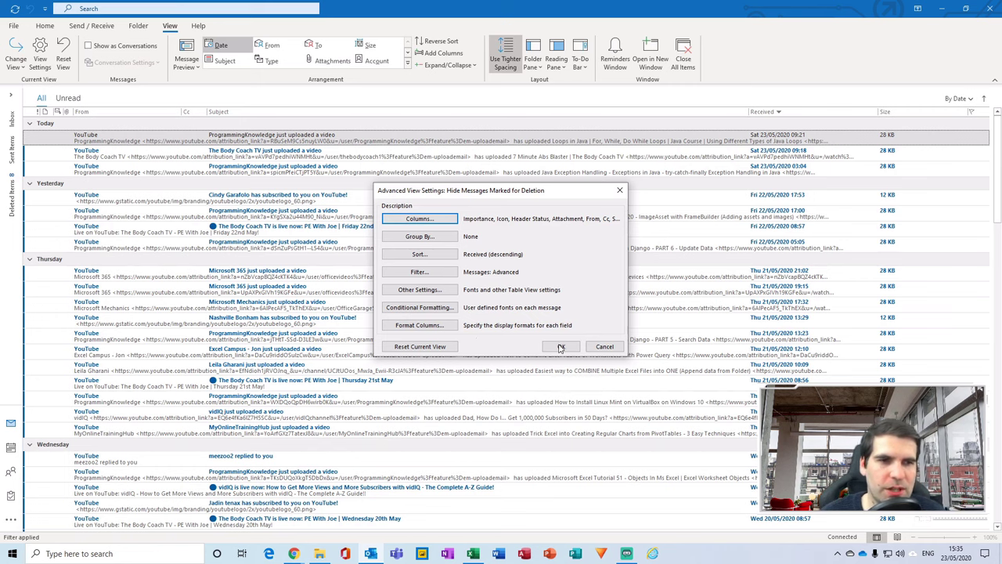
left_click(604, 347)
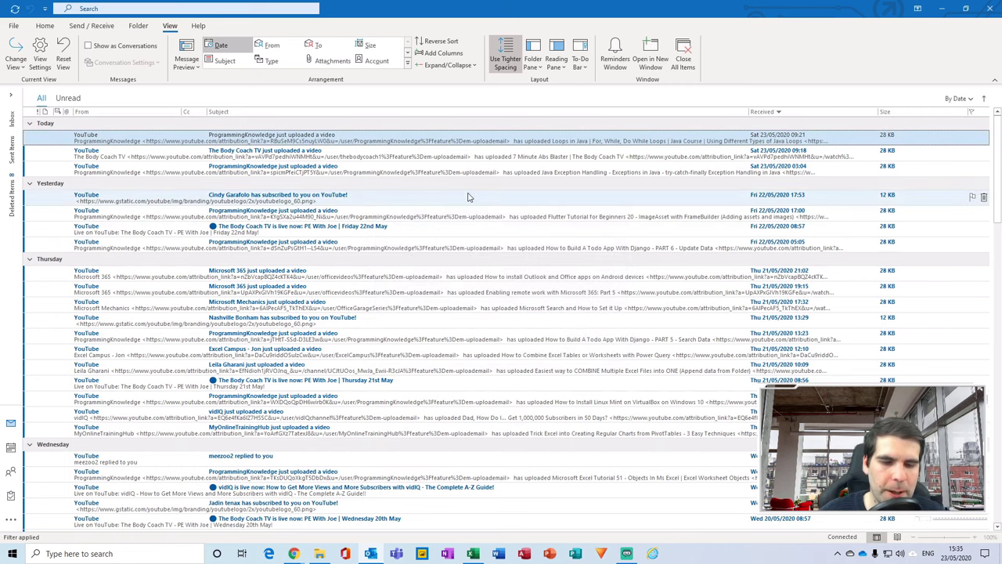